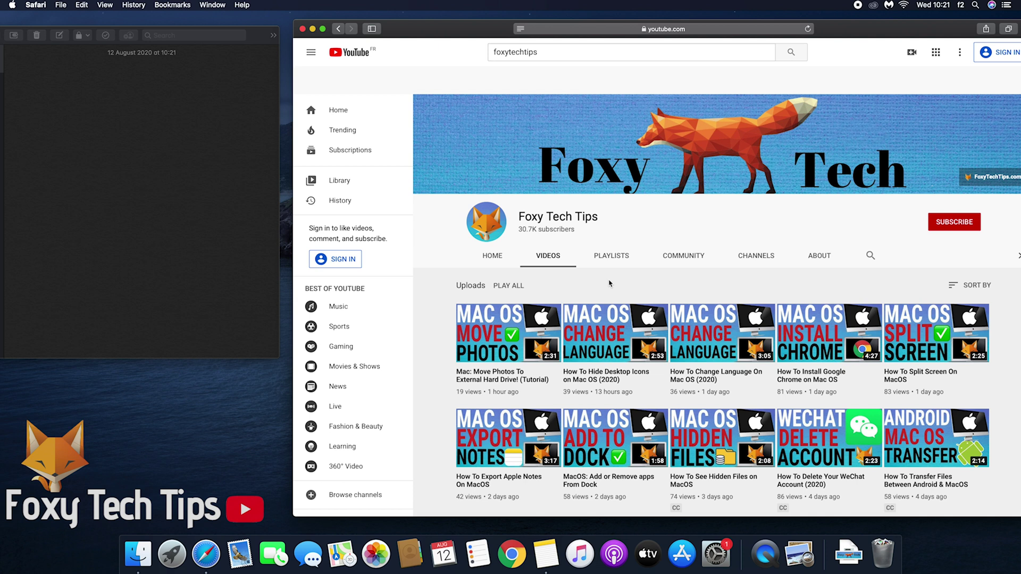
- Open the 'How To Hide Desktop Icons on Mac OS (2020)' video from the channel's Videos list
{"action": "left_click", "coordinate": [602, 377]}
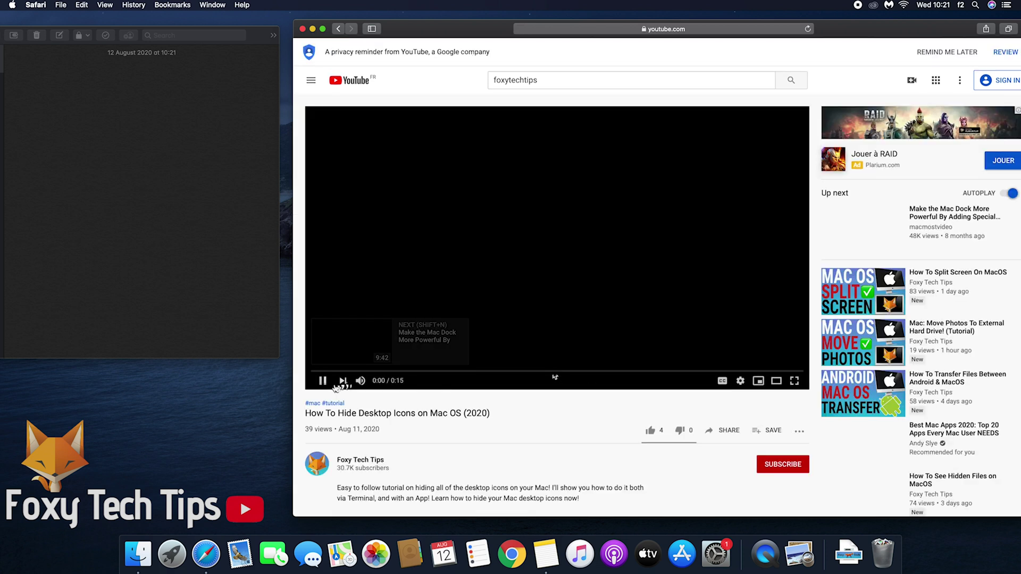
{"action": "scroll", "coordinate": [556, 392], "scroll_direction": "down", "scroll_amount": 4}
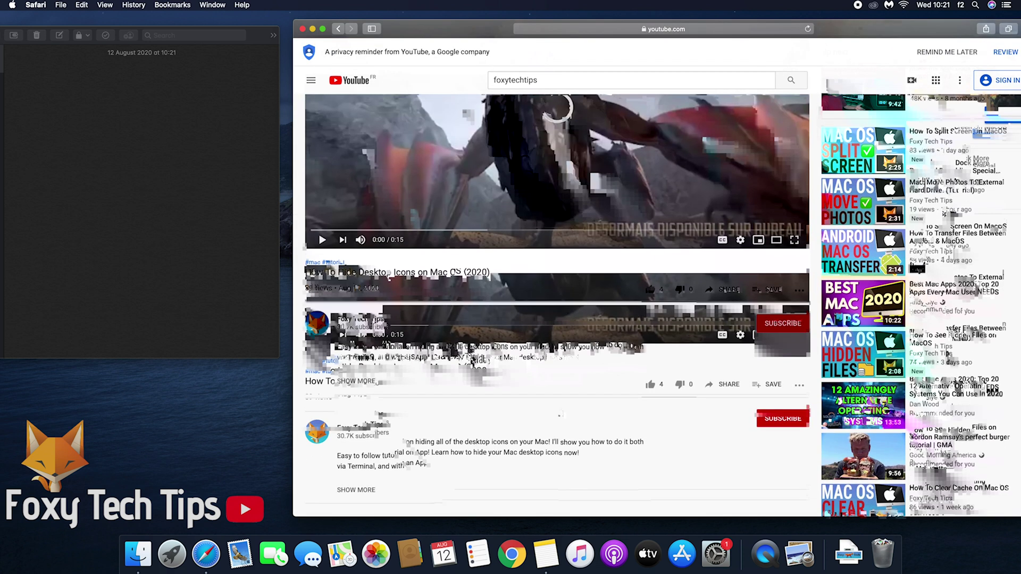
{"action": "scroll", "coordinate": [471, 358], "scroll_direction": "down", "scroll_amount": 5}
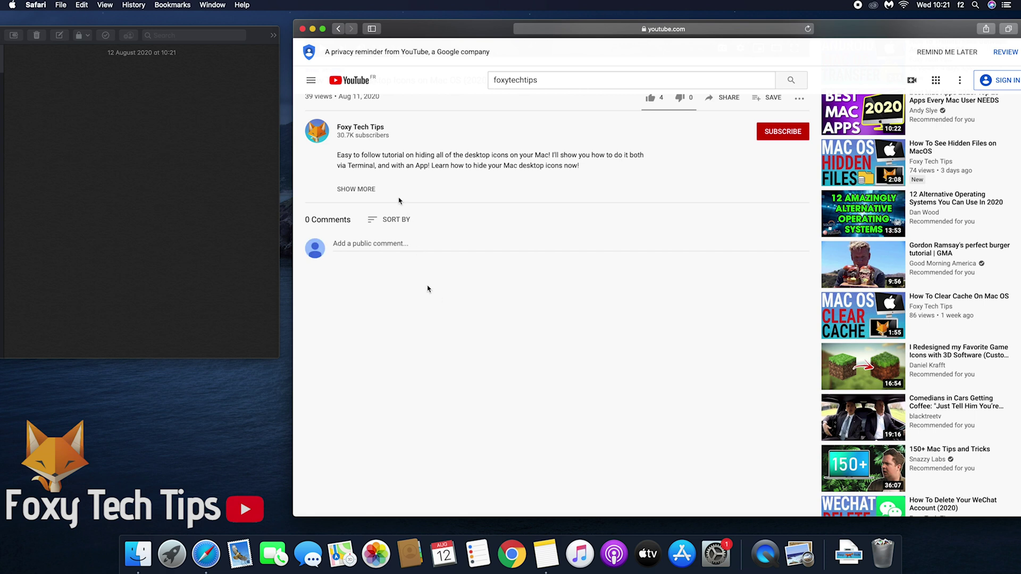
- Expand the full description and select the first Terminal command, which hides desktop icons
{"action": "left_click", "coordinate": [355, 189]}
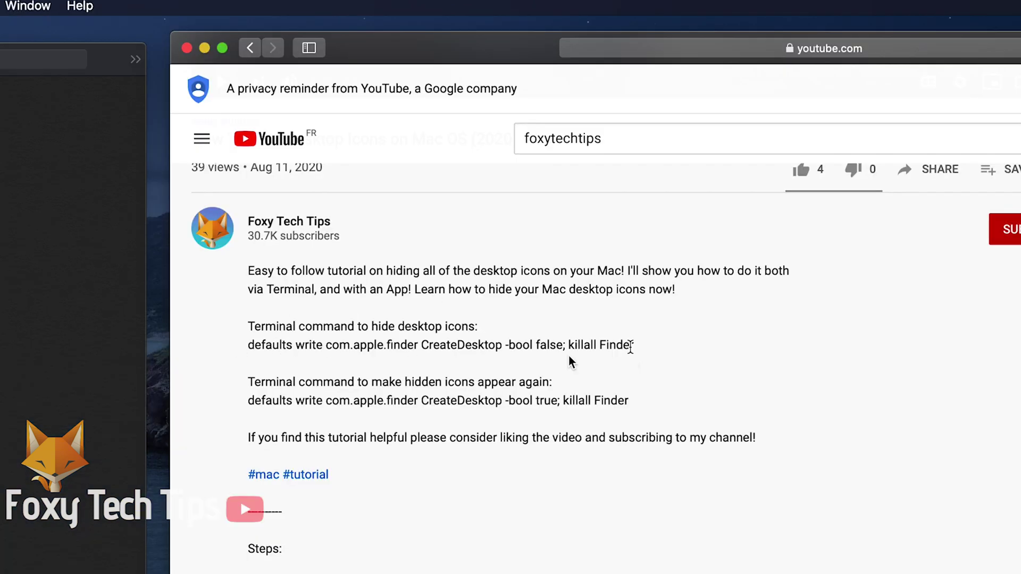
{"action": "left_click_drag", "start_coordinate": [633, 345], "coordinate": [248, 345]}
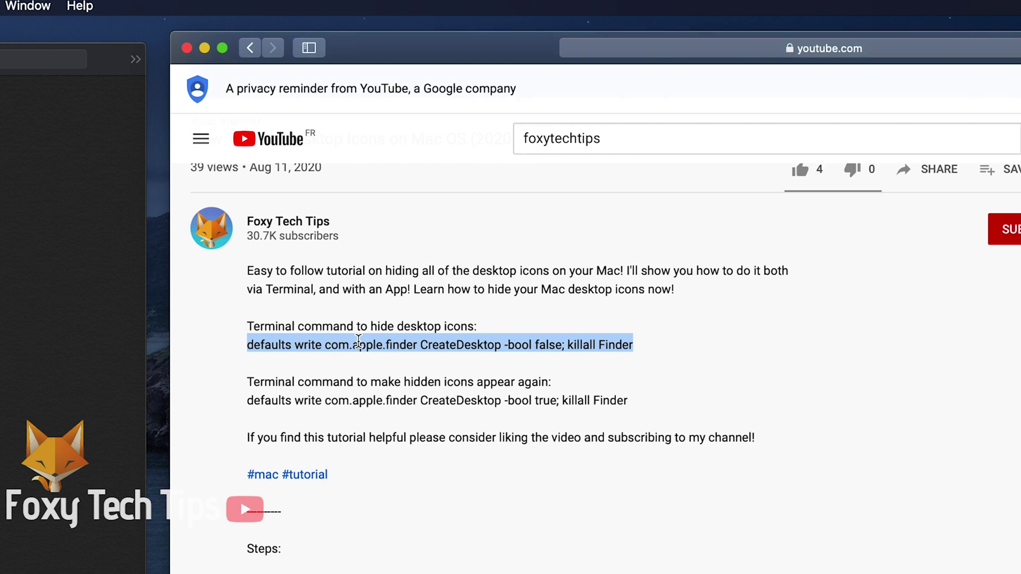
- Copy the selected hide-desktop-icons command using the right-click menu
{"action": "right_click", "coordinate": [358, 343]}
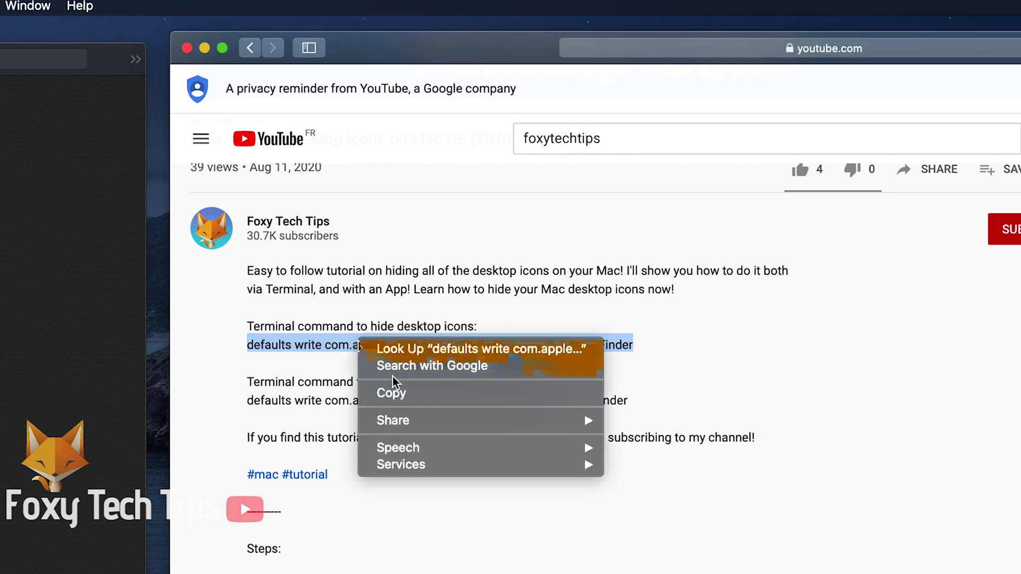
{"action": "left_click", "coordinate": [398, 391]}
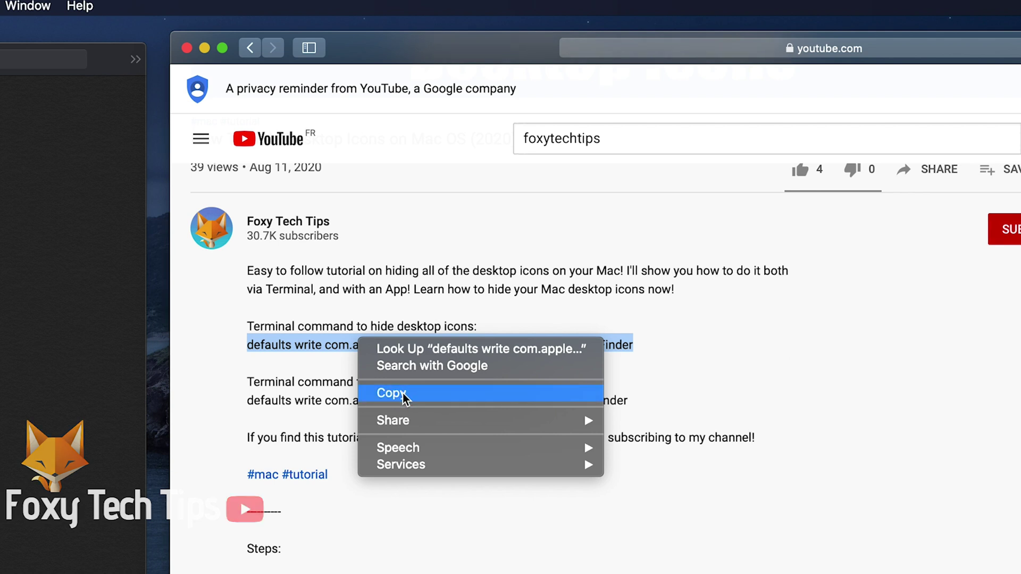
{"action": "left_click", "coordinate": [403, 396]}
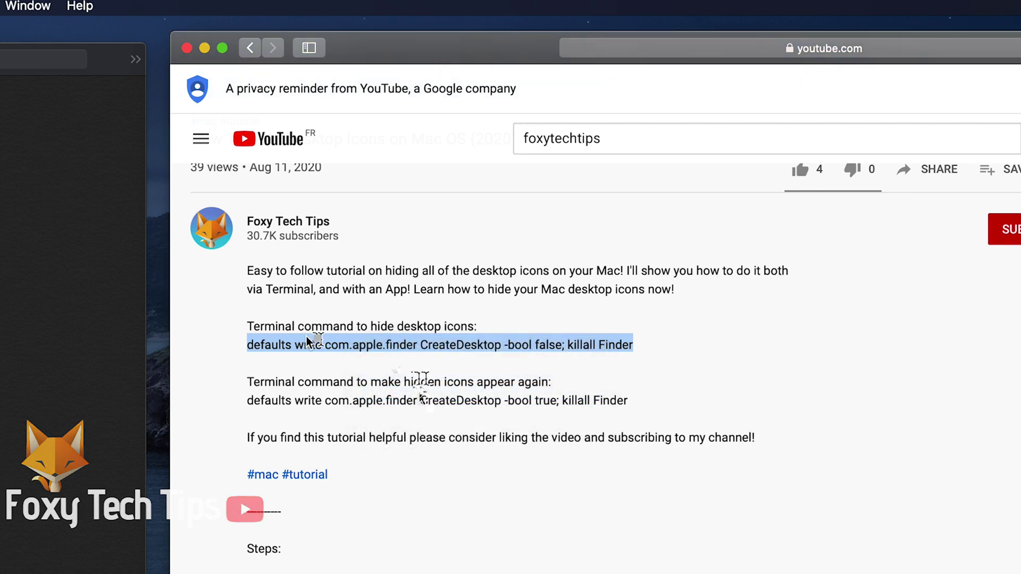
{"action": "scroll", "coordinate": [427, 335], "scroll_direction": "down", "scroll_amount": 1}
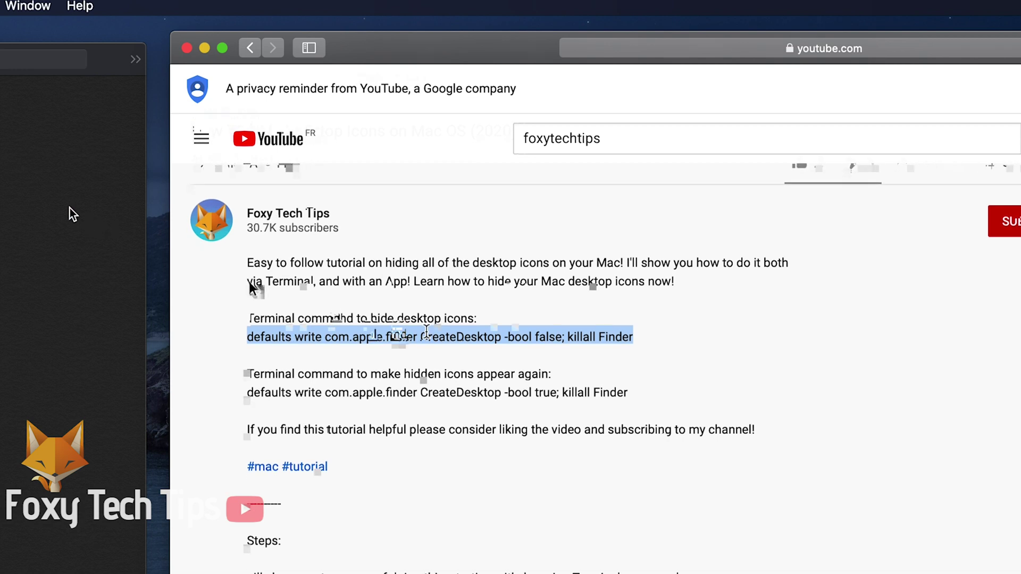
- Copy the hide-desktop-icons command again with Edit > Copy and Cmd+C
{"action": "left_click", "coordinate": [82, 9]}
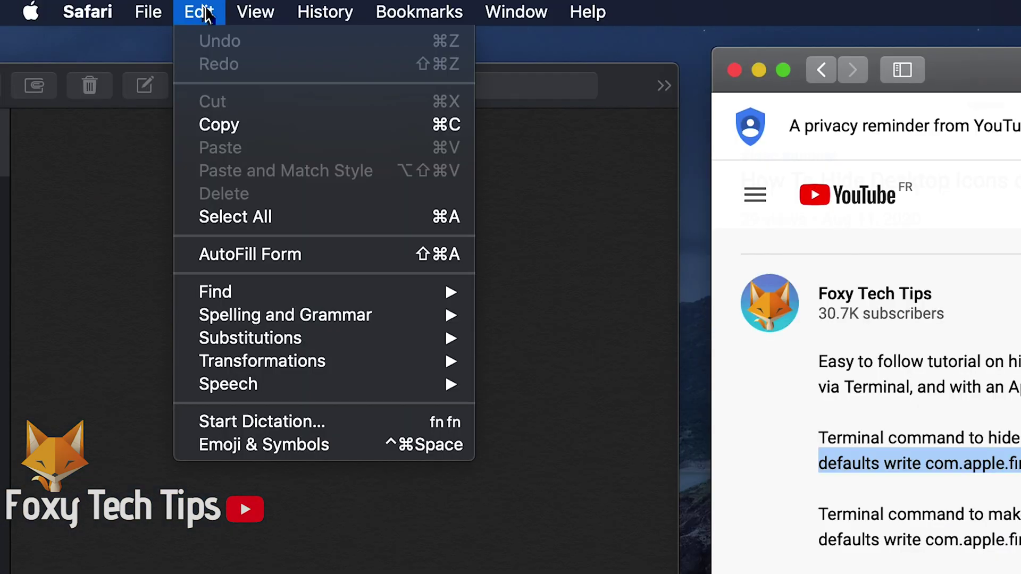
{"action": "left_click", "coordinate": [250, 134]}
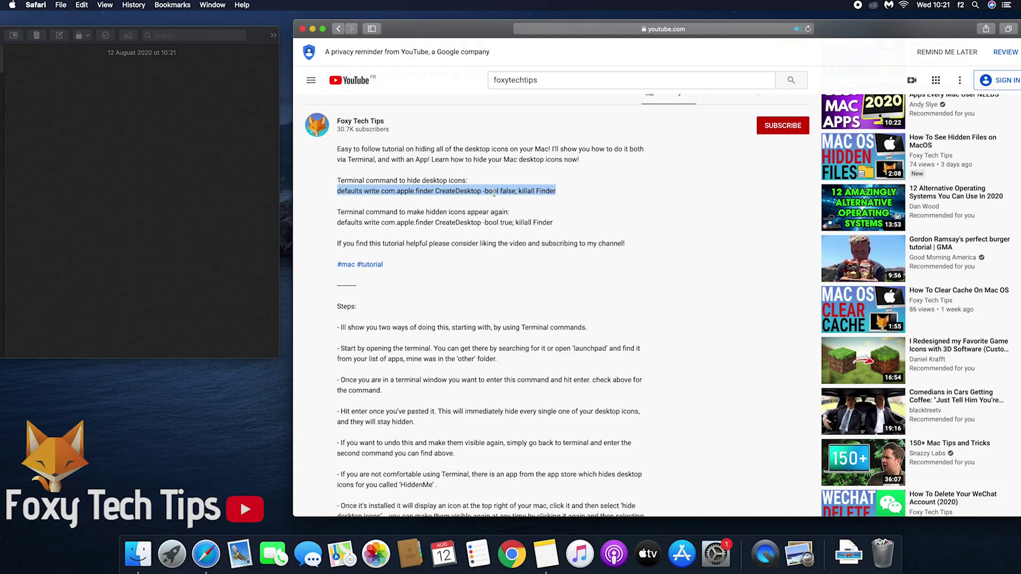
{"action": "key", "text": "super+c"}
- Paste the hide-desktop-icons command onto the first line of the Notes note
{"action": "left_click", "coordinate": [134, 124]}
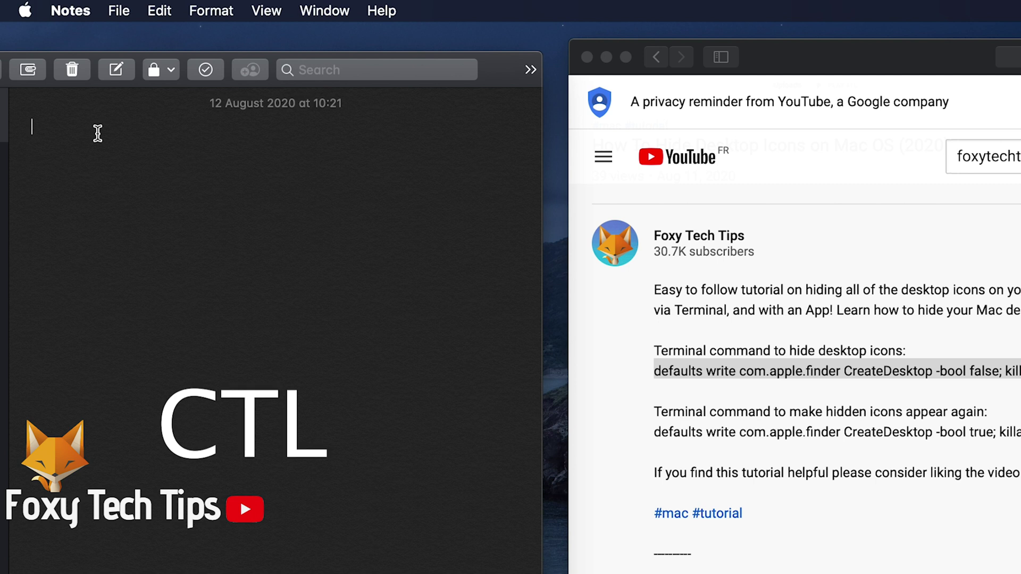
{"action": "right_click", "coordinate": [97, 136]}
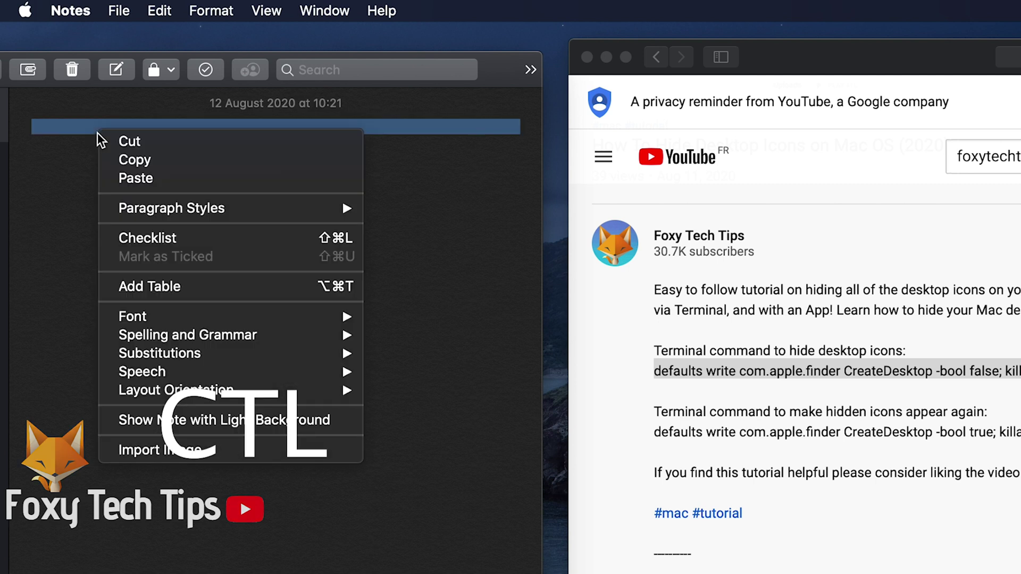
{"action": "left_click", "coordinate": [133, 179]}
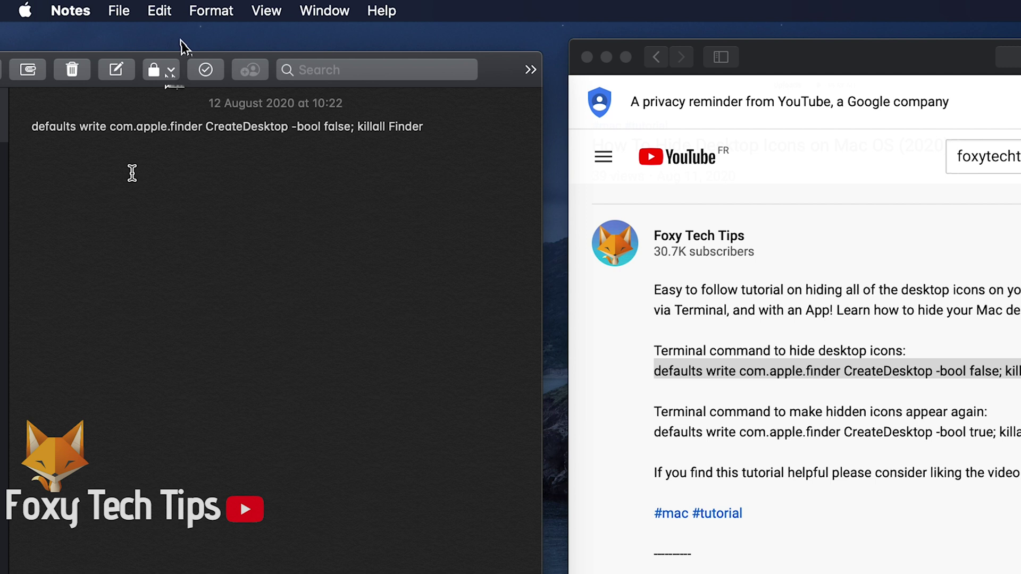
- Paste the command twice more with Edit > Paste and Cmd+V, one copy per line
{"action": "left_click", "coordinate": [165, 13]}
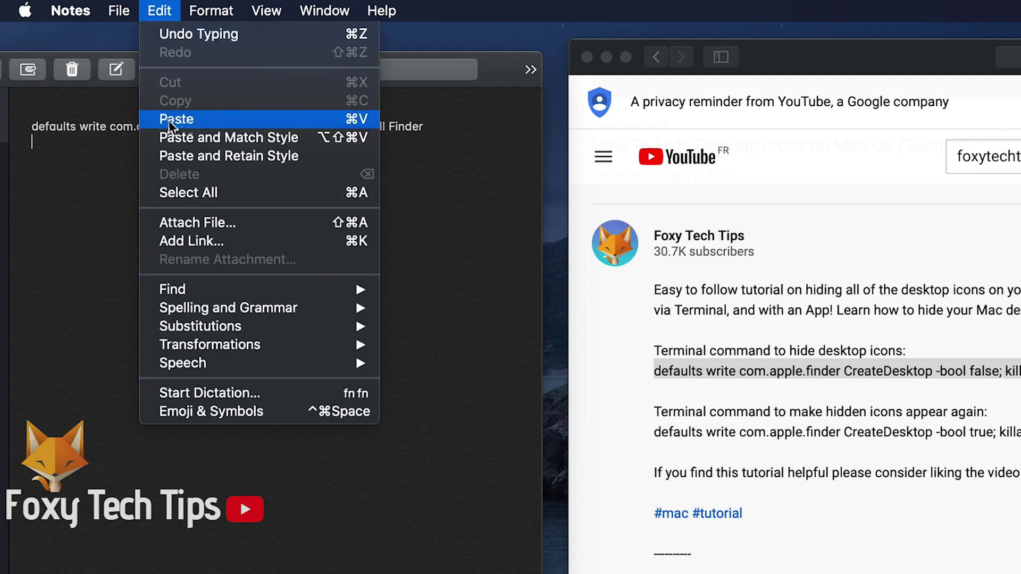
{"action": "left_click", "coordinate": [208, 120]}
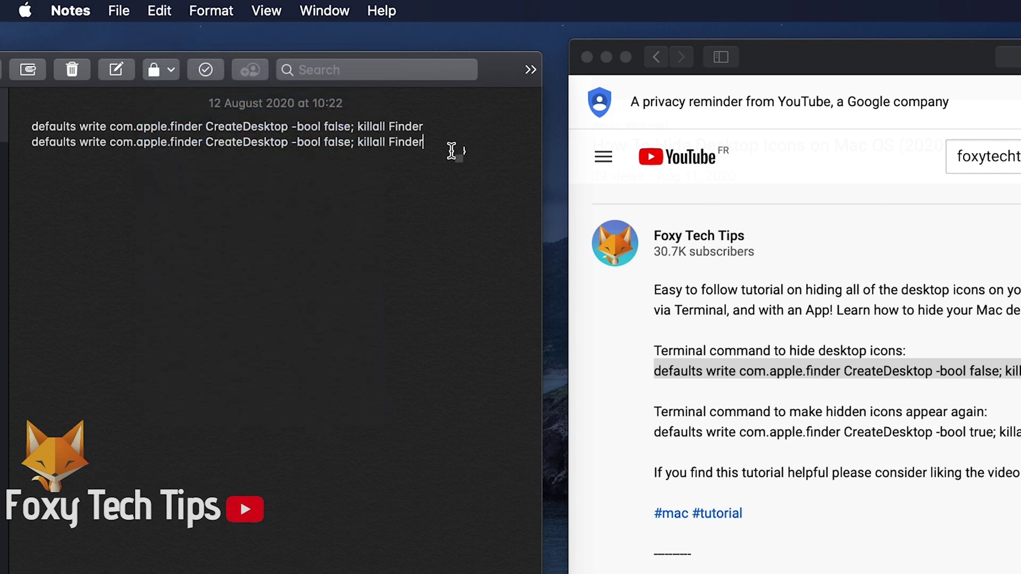
{"action": "key", "text": "Return"}
{"action": "key", "text": "cmd+v"}
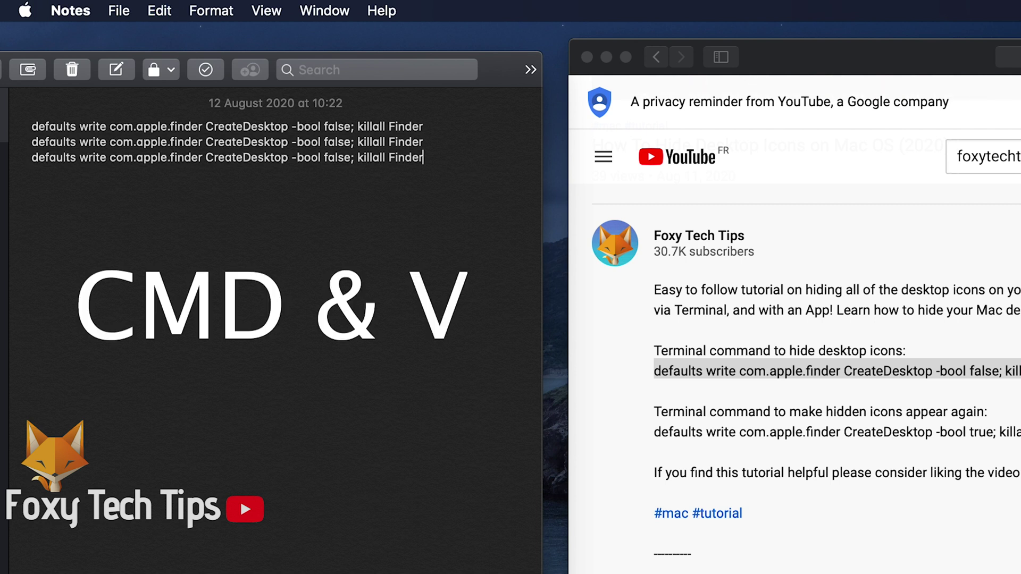
- Back on YouTube, select the description from its intro through #mac #tutorial
{"action": "left_click", "coordinate": [951, 392]}
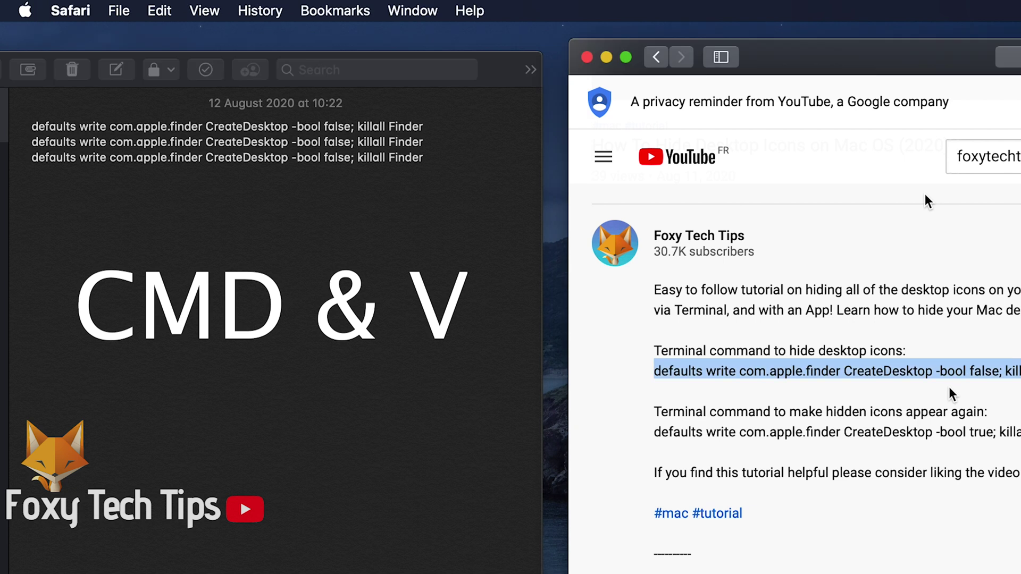
{"action": "mouse_move", "coordinate": [385, 267]}
{"action": "left_mouse_down"}
{"action": "mouse_move", "coordinate": [333, 198]}
{"action": "mouse_move", "coordinate": [411, 192]}
{"action": "left_mouse_up"}
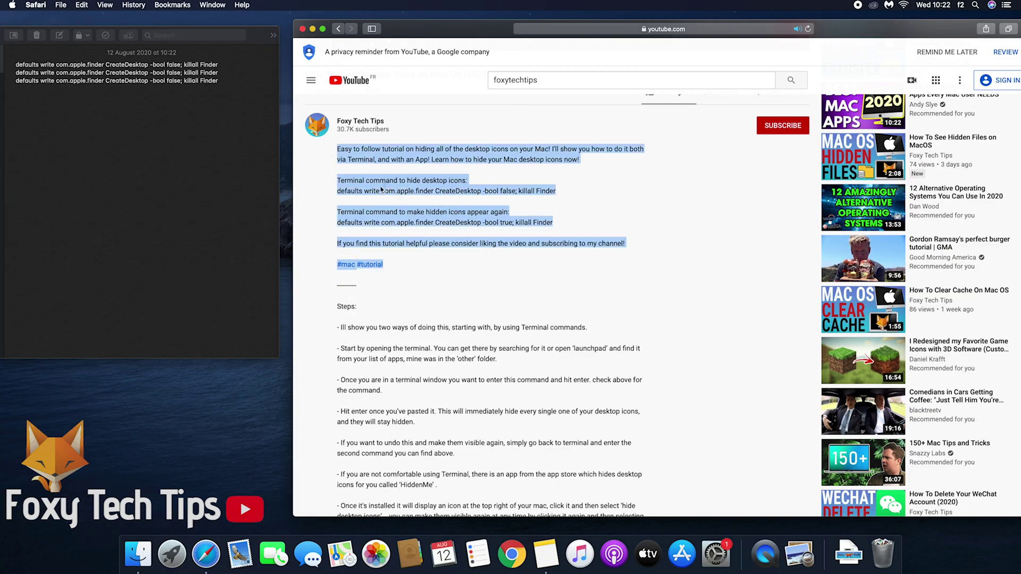
{"action": "left_click_drag", "start_coordinate": [397, 192], "coordinate": [334, 152]}
- Paste the description into the note below the three command lines
{"action": "left_click", "coordinate": [171, 189]}
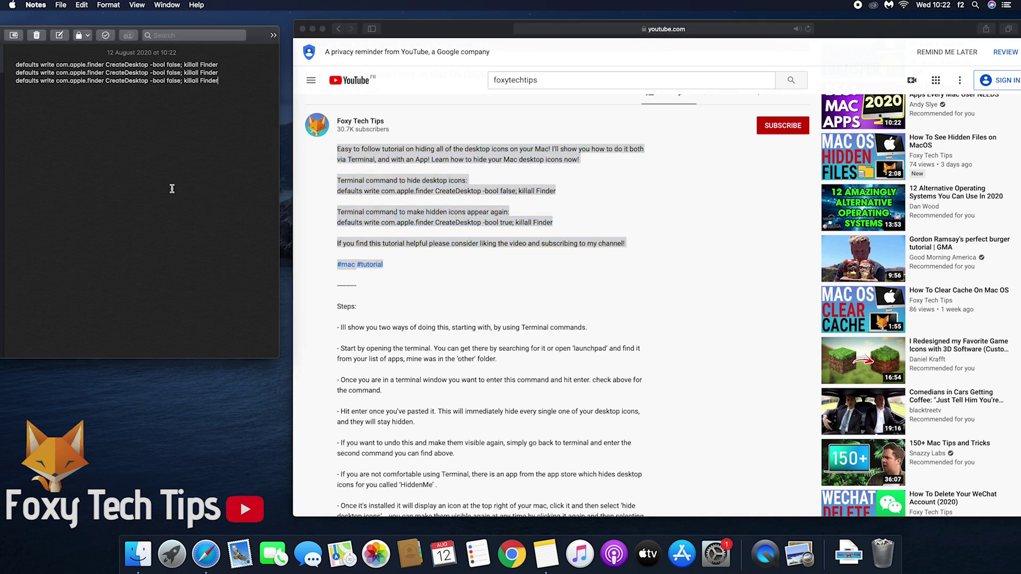
{"action": "key", "text": "Return"}
{"action": "key", "text": "Return"}
{"action": "key", "text": "super+v"}
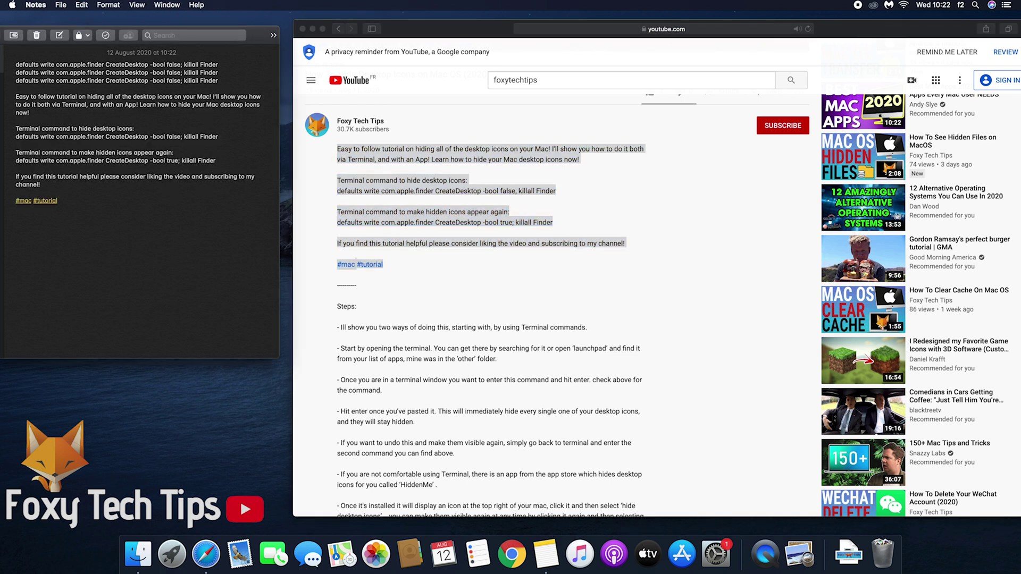
{"action": "left_click", "coordinate": [530, 238]}
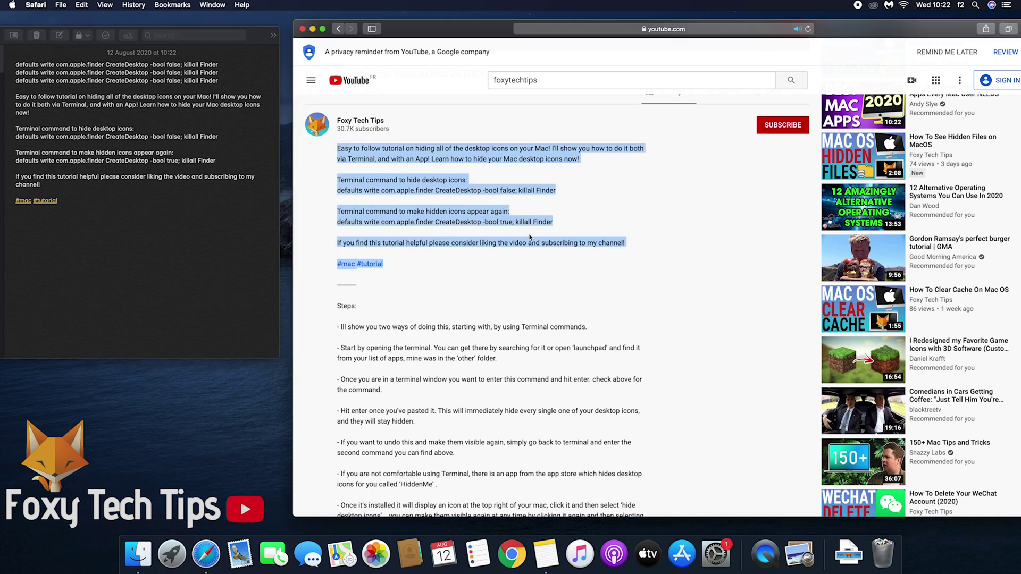